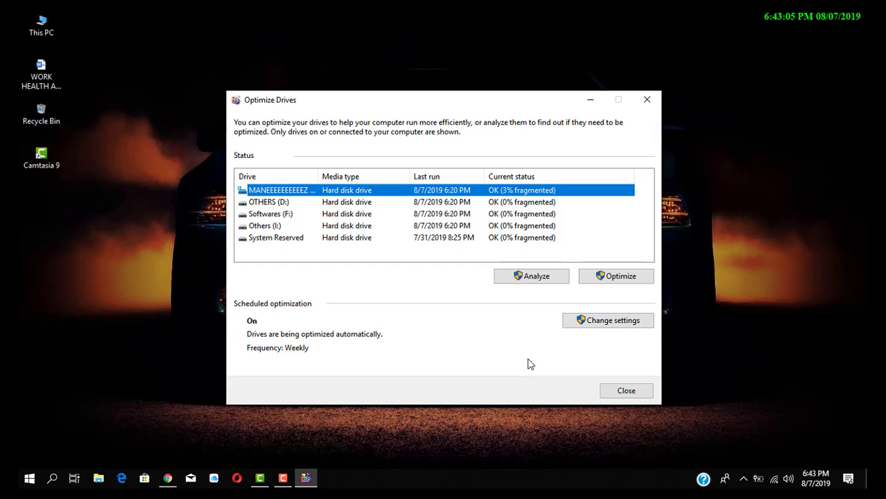
Open the scheduled optimization settings and look through the frequency options, leaving Weekly selected.
left_click(593, 321)
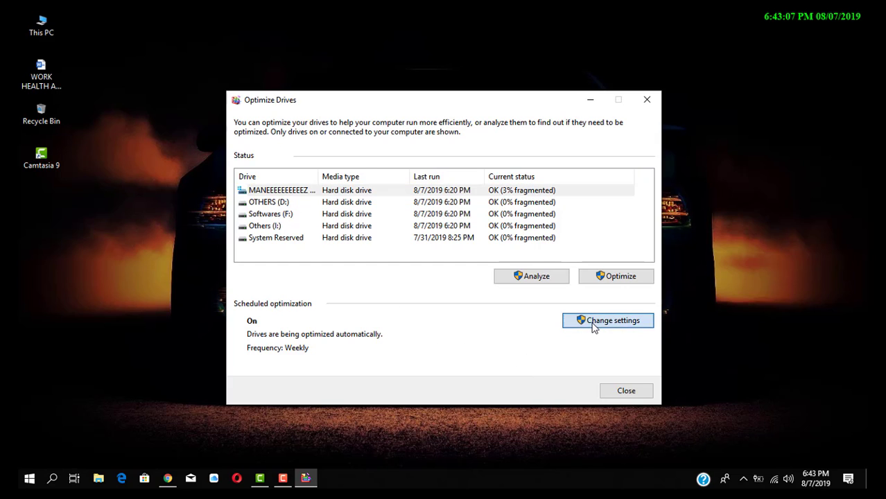
key("Tab")
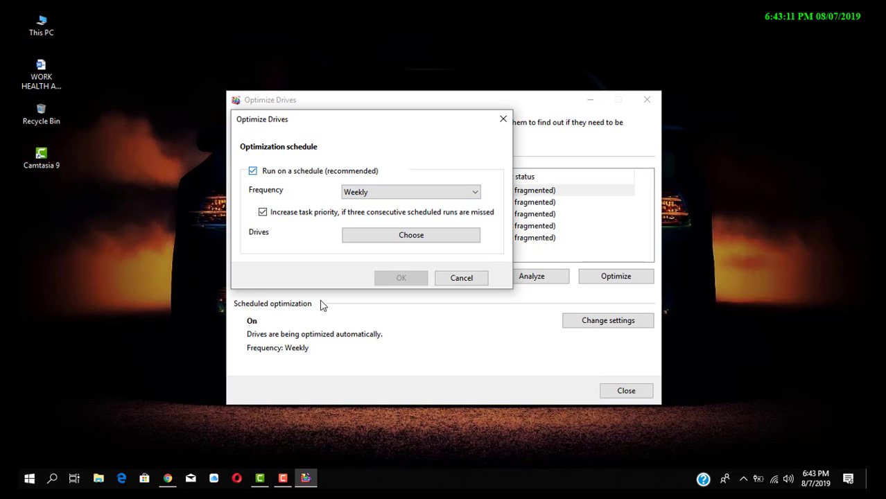
key("alt+Down")
key("Down")
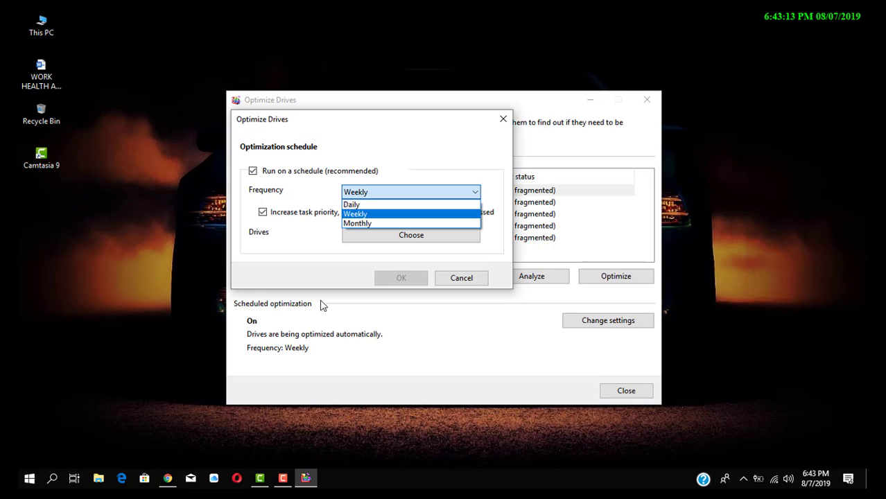
key("Up")
key("Down")
key("Down")
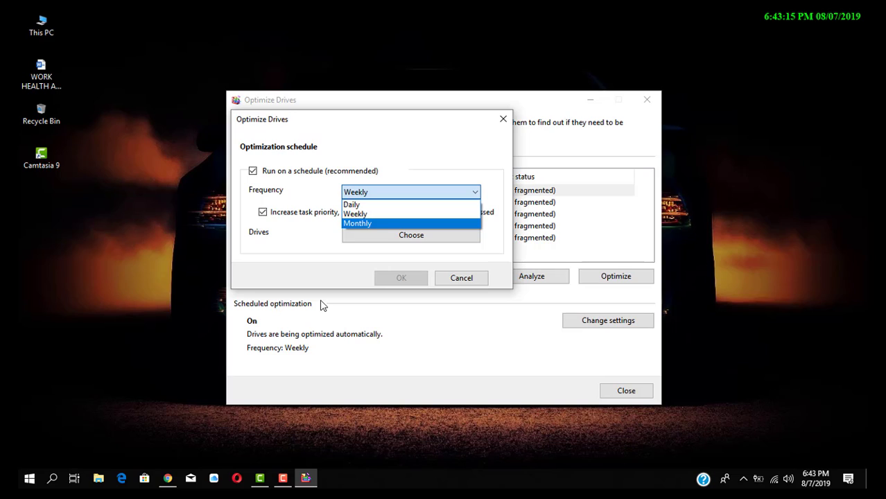
key("Up")
key("Up")
key("Down")
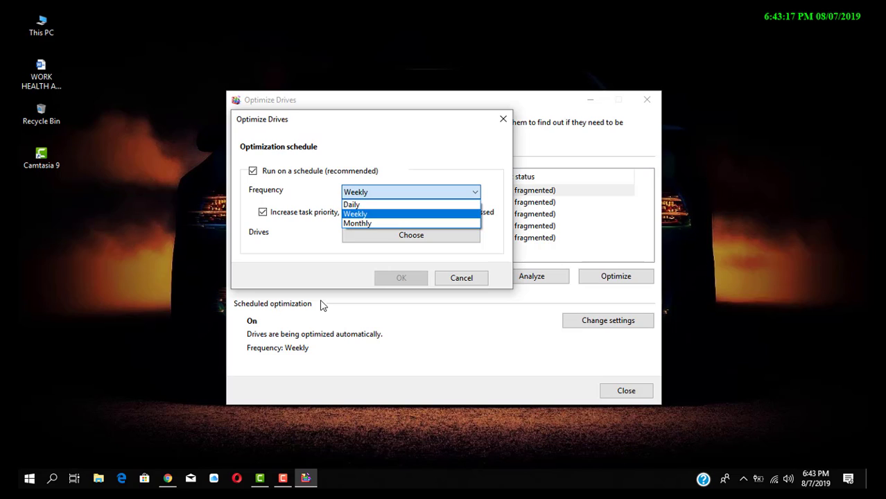
key("Up")
key("Escape")
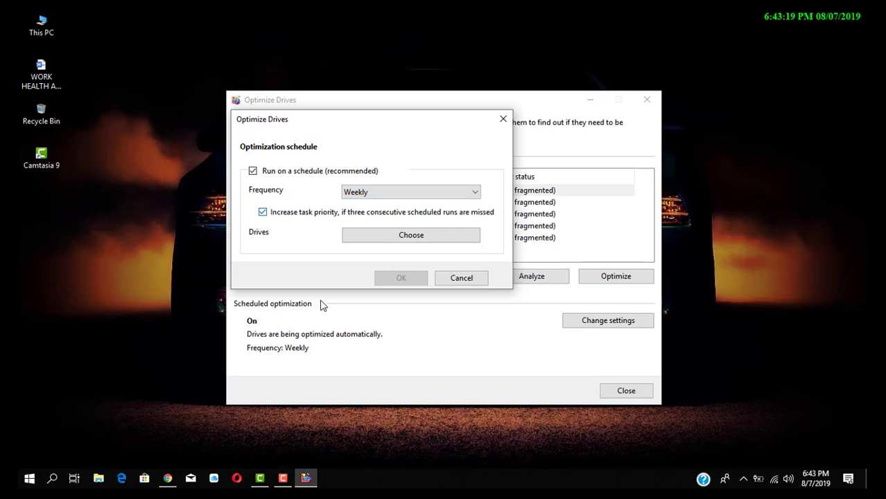
Select all drives for regular scheduled optimization and confirm the optimization schedule.
key("Tab")
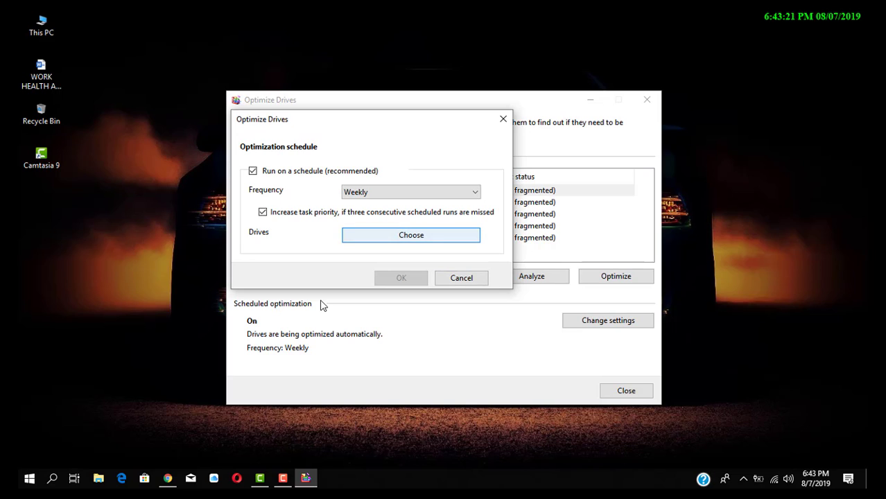
key("Return")
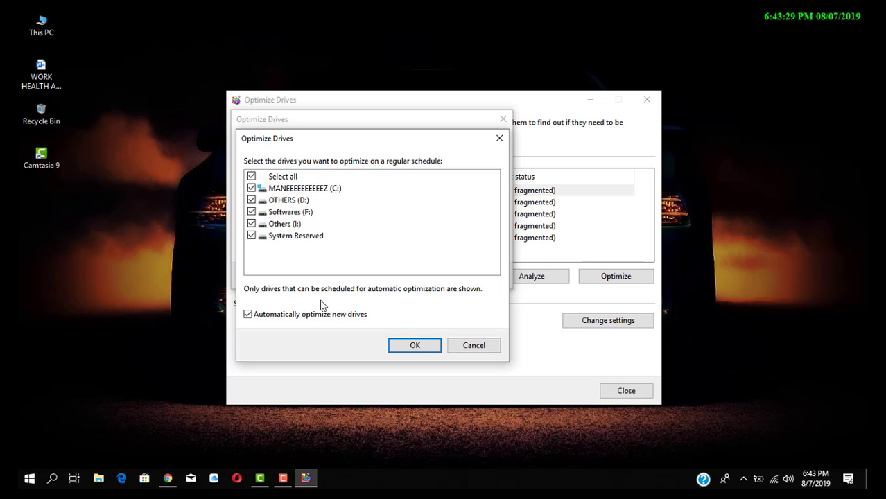
key("space")
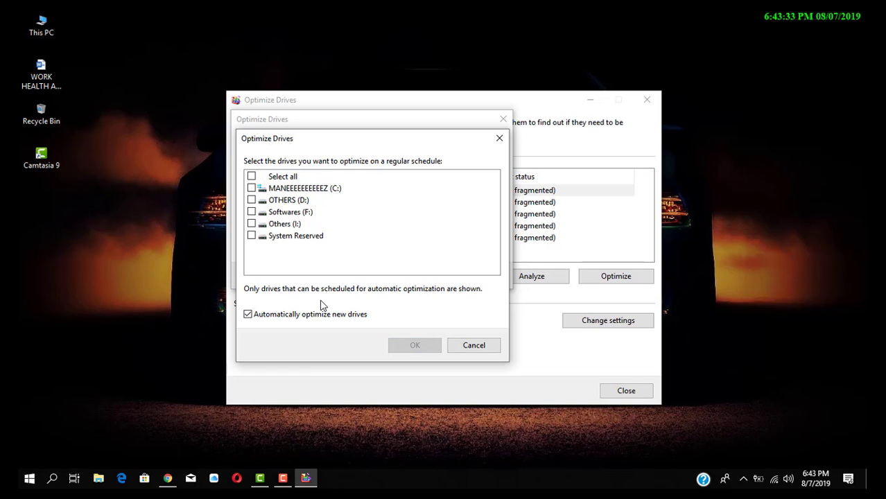
key("space")
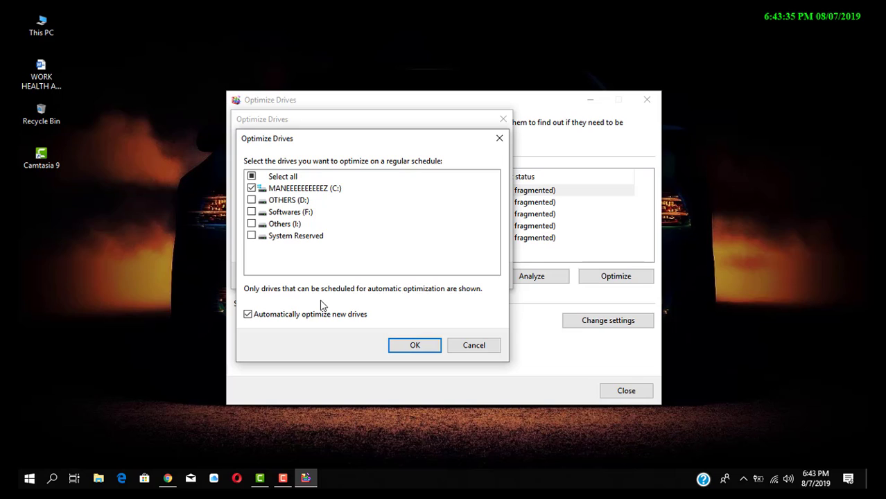
key("space")
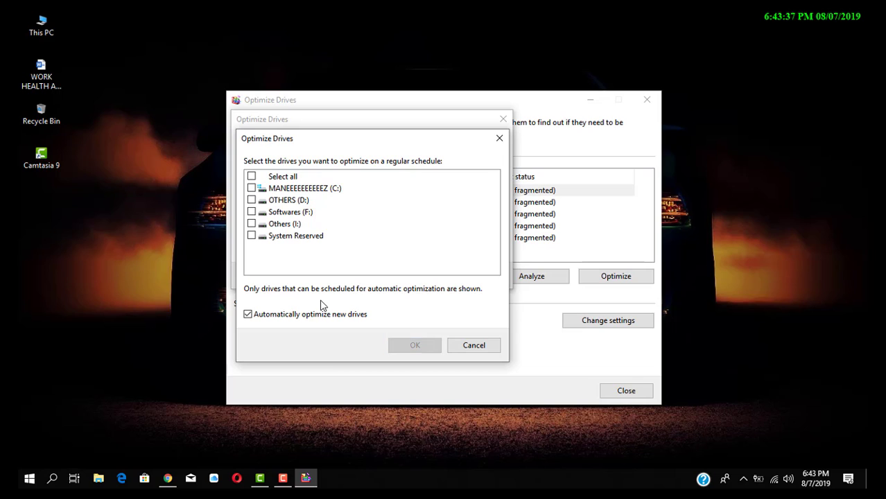
key("space")
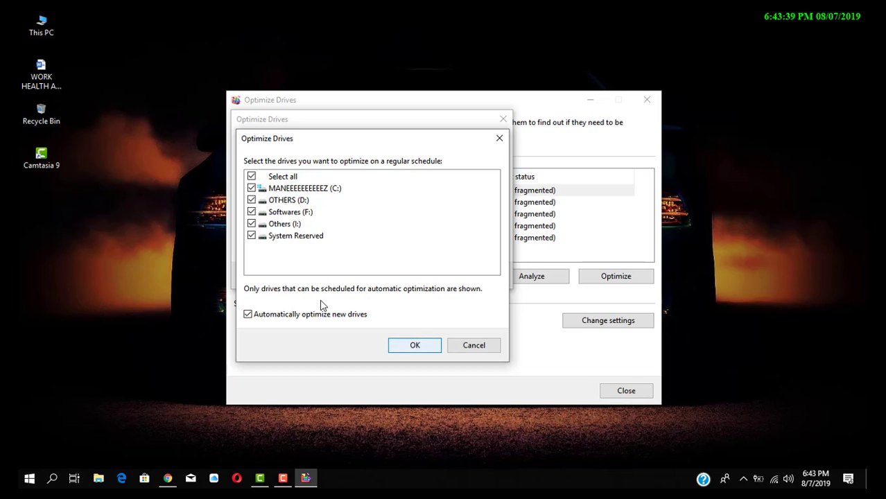
key("Return")
key("Tab")
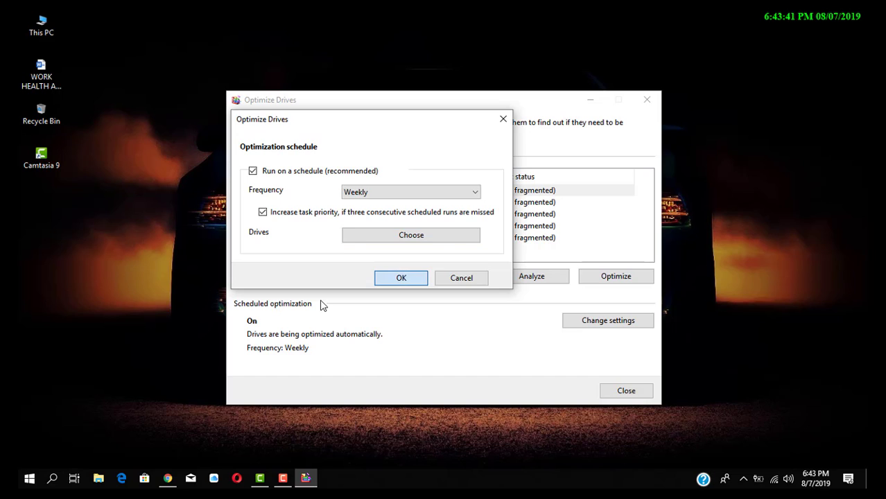
key("Return")
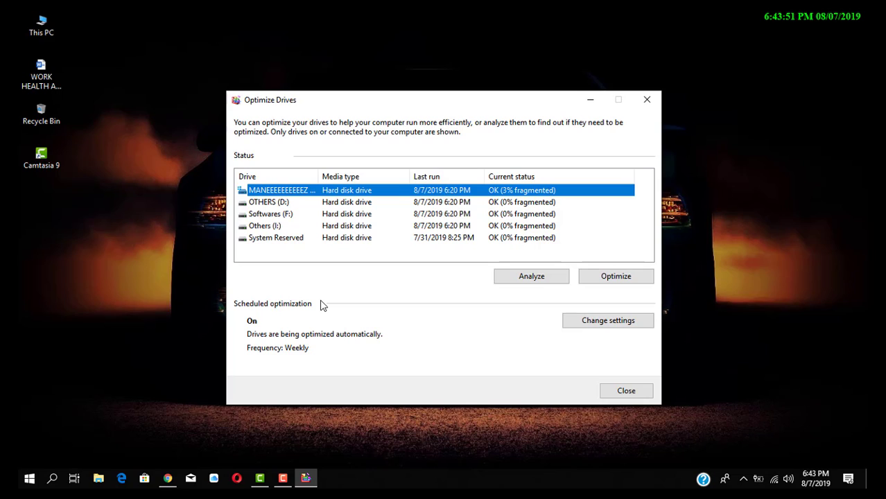
Run the optimization on the selected C: drive.
key("Tab")
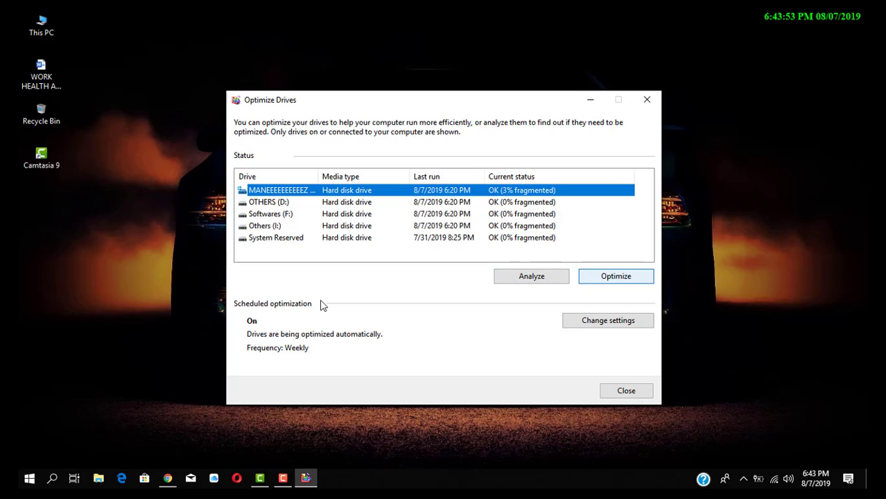
key("Return")
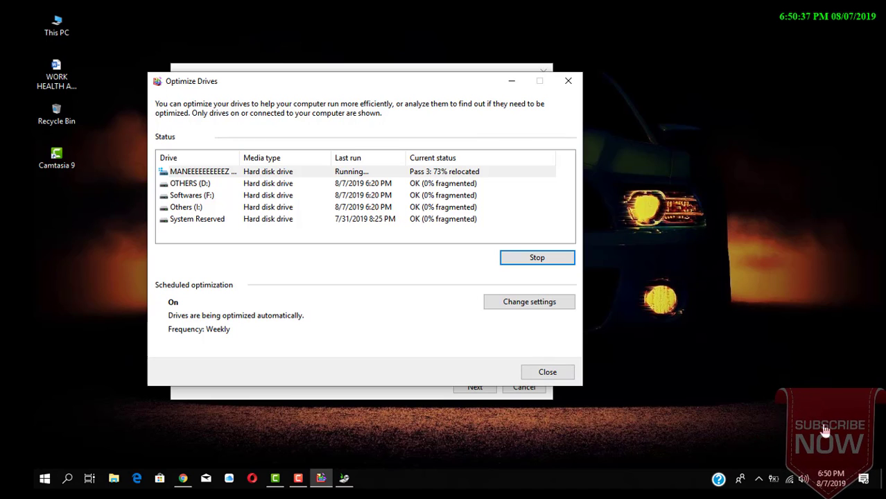
left_click(299, 478)
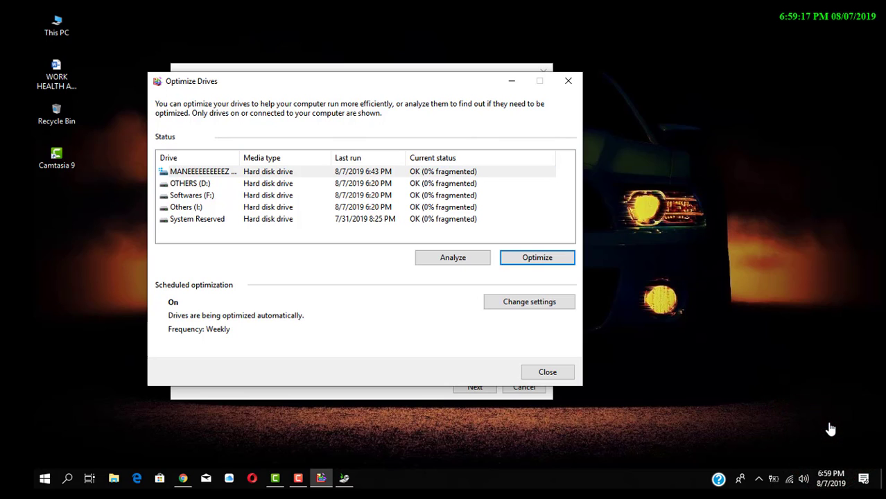
Examine the last run time and fragmentation status of each drive in the list.
key("Tab")
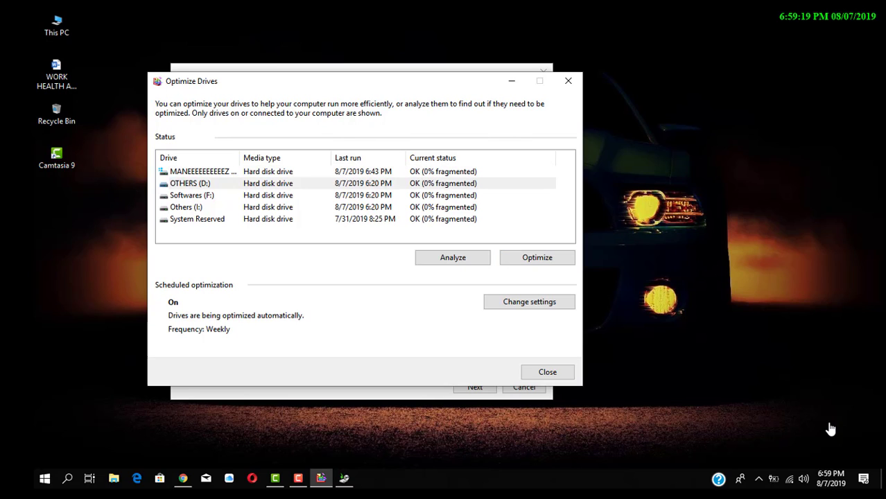
key("Down")
key("Down")
key("Down")
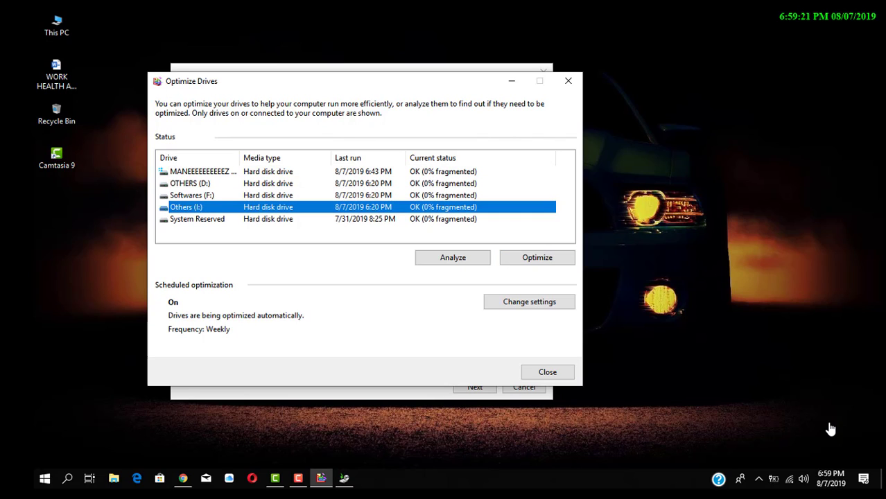
key("Down")
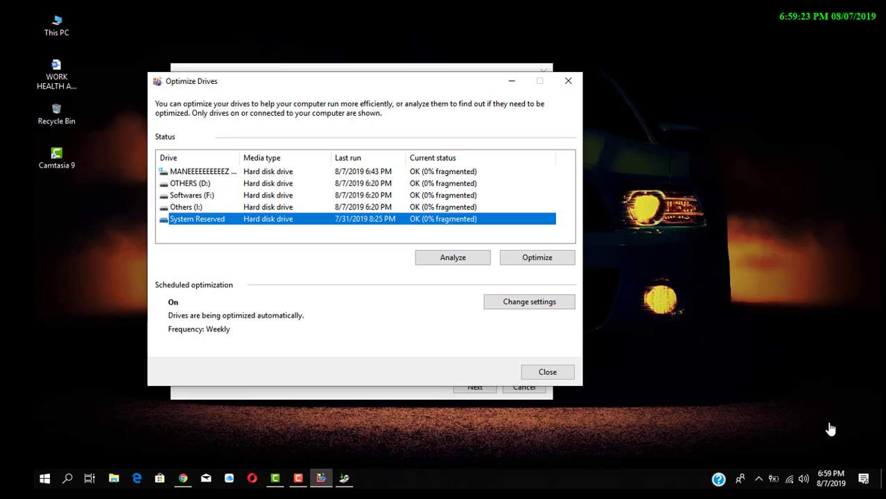
key("Up")
key("Up")
key("Up")
key("Down")
key("Down")
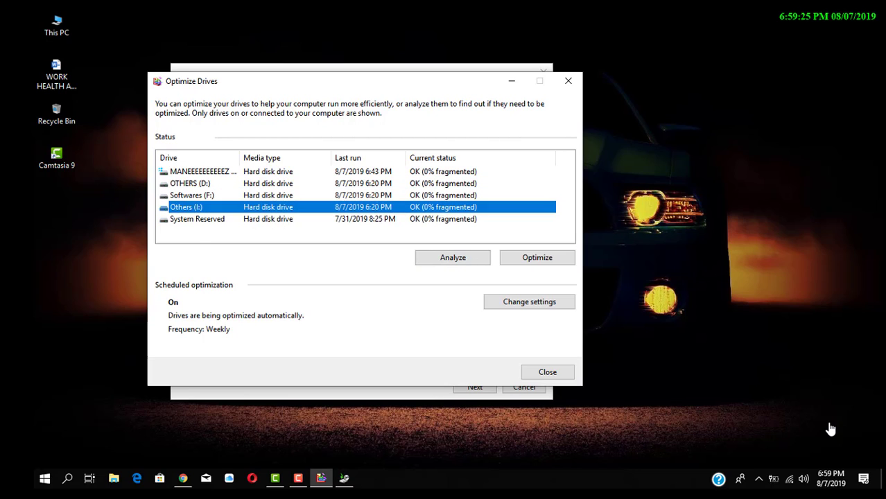
key("Home")
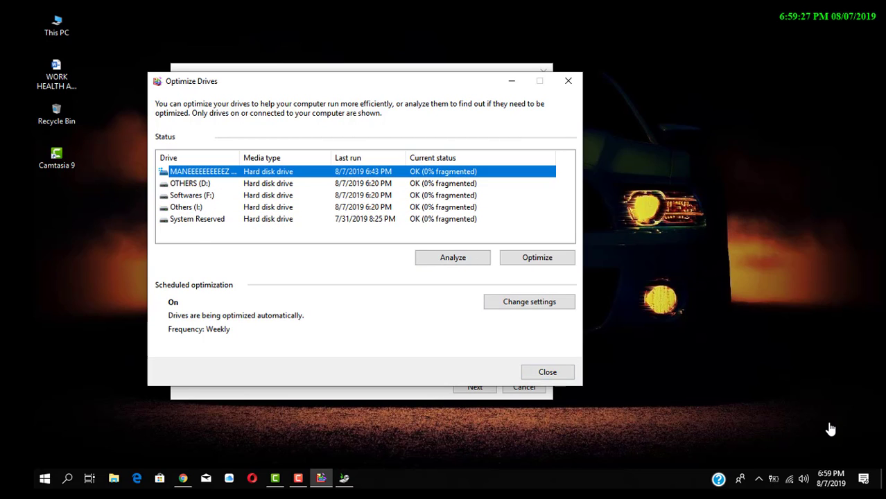
Close the Optimize Drives window and the backup setup window behind it.
key("alt+F4")
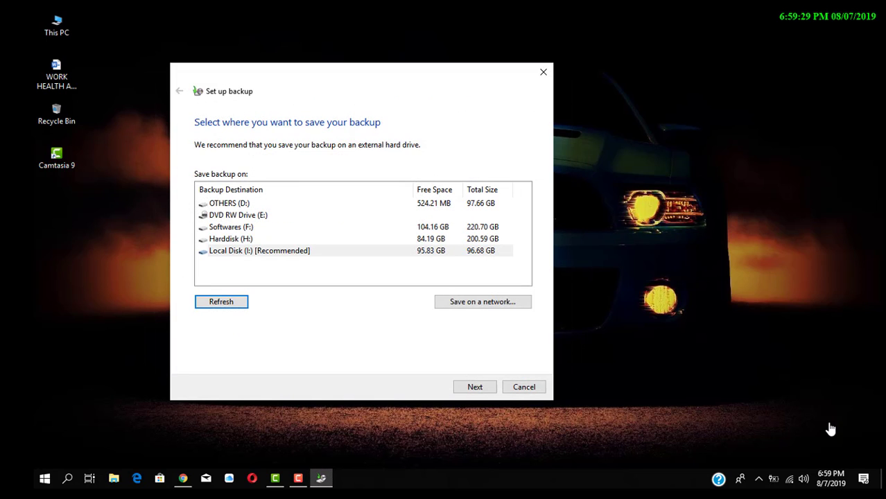
key("alt+F4")
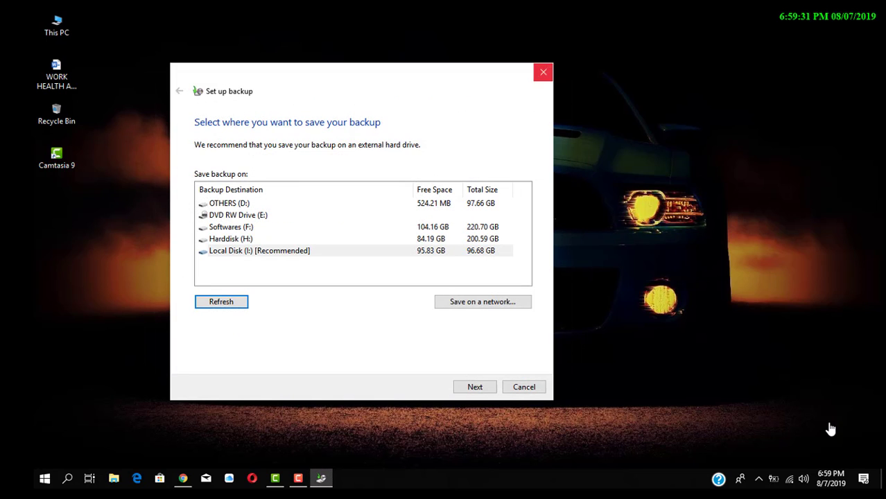